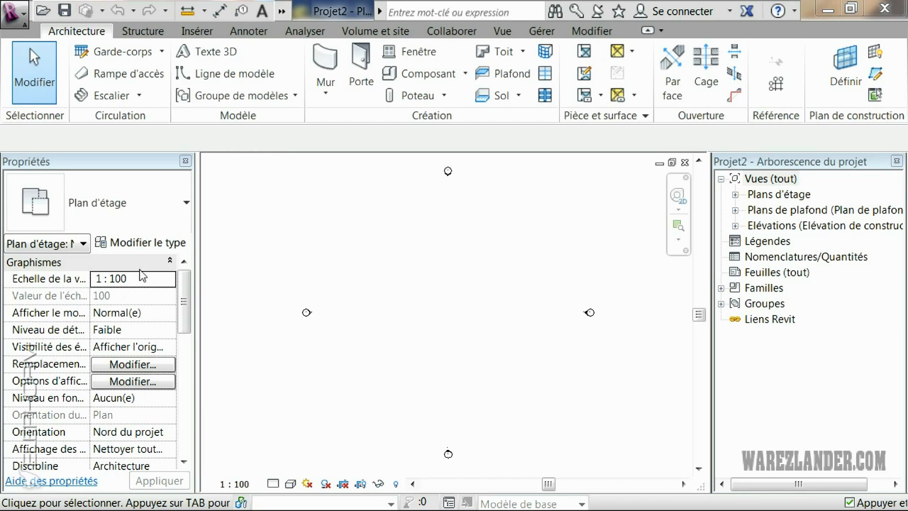
# - Start an architectural wall (Mur architectural) with its height constrained up to Niveau 2
pyautogui.click(326, 98)
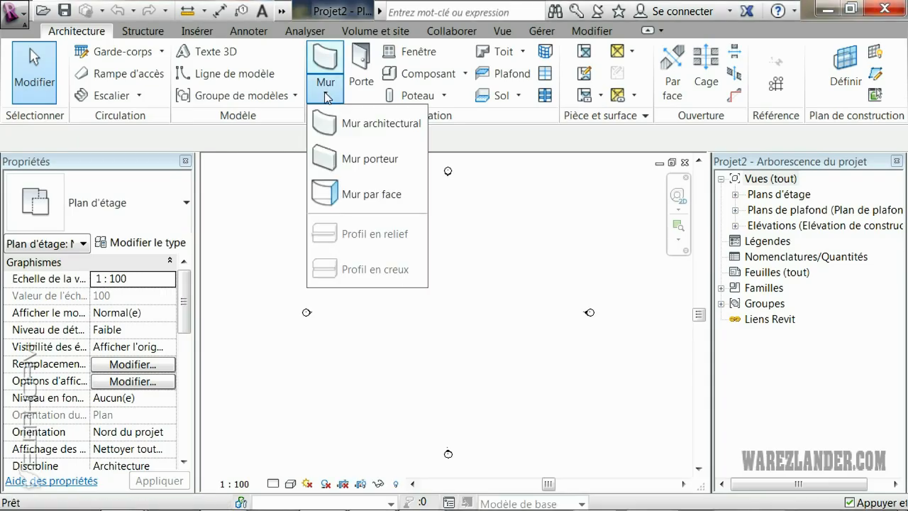
pyautogui.click(339, 124)
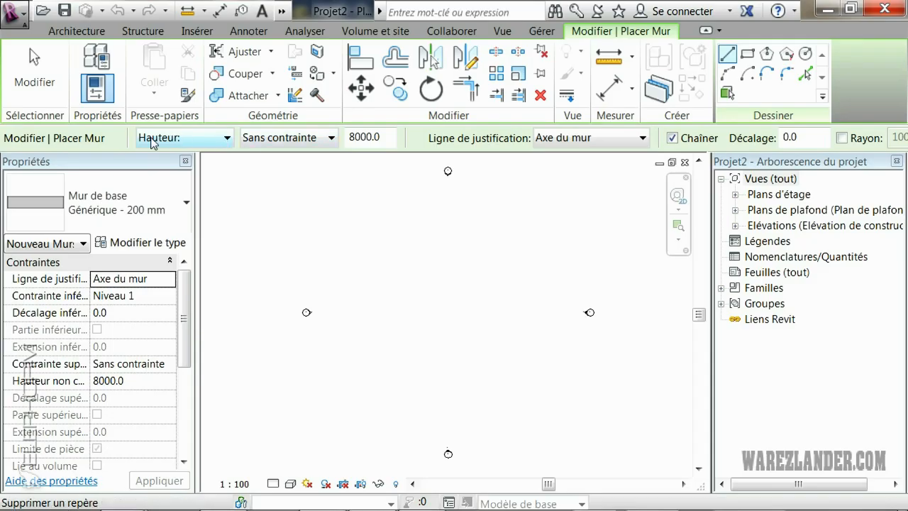
pyautogui.click(218, 140)
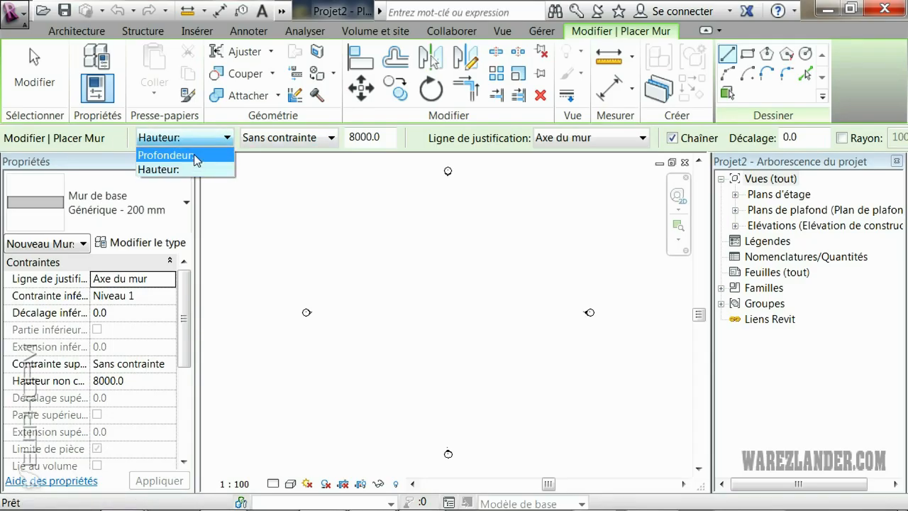
pyautogui.click(188, 169)
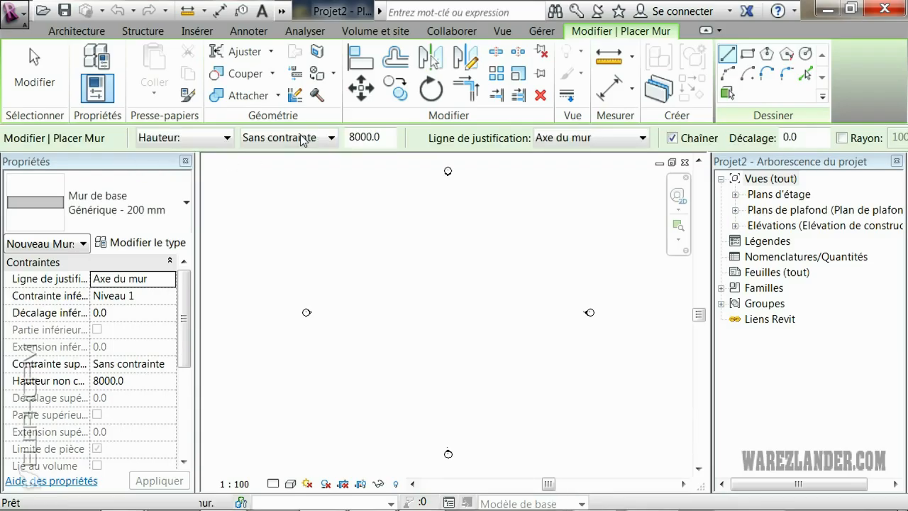
pyautogui.click(303, 141)
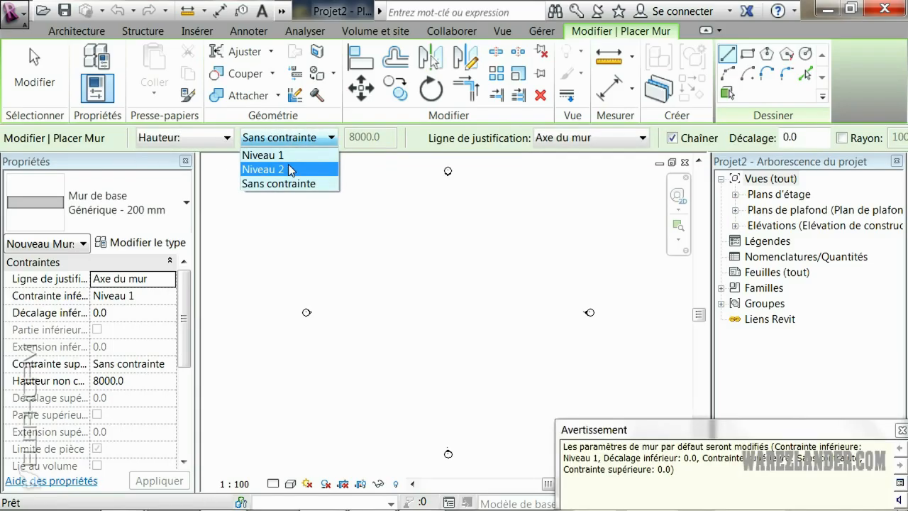
pyautogui.click(290, 168)
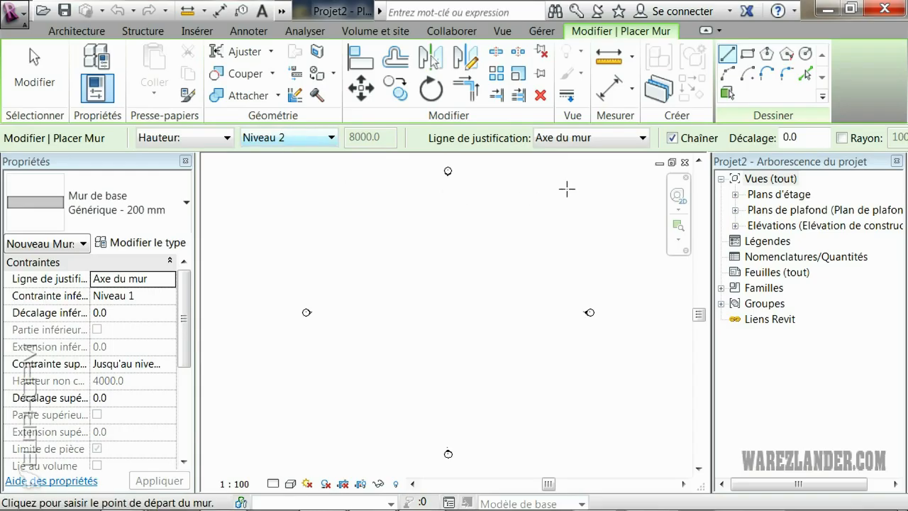
pyautogui.click(296, 140)
pyautogui.click(297, 140)
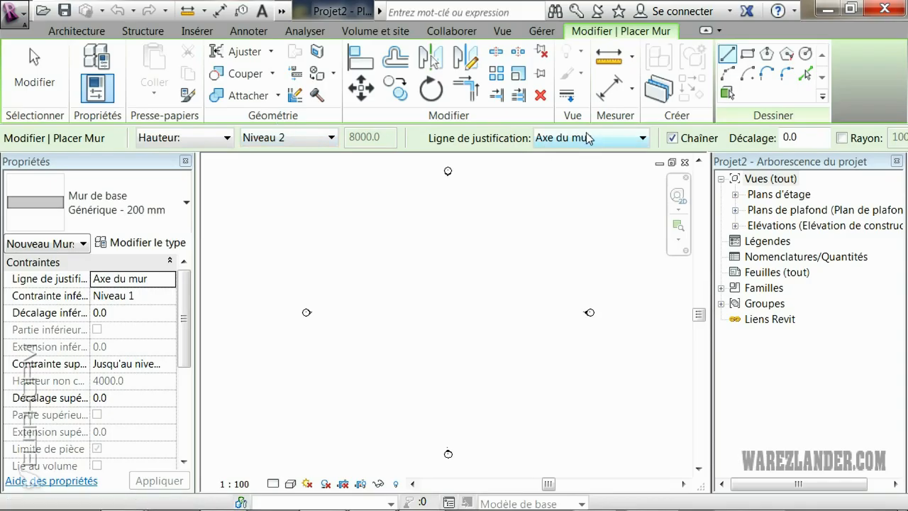
# - Keep the wall's location line on Axe du mur, and try the radius option before turning it back off
pyautogui.click(627, 140)
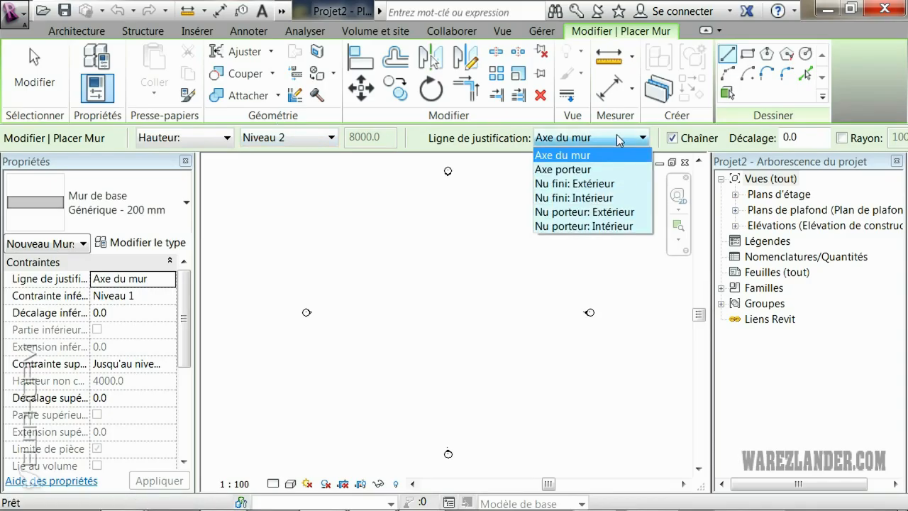
pyautogui.click(597, 155)
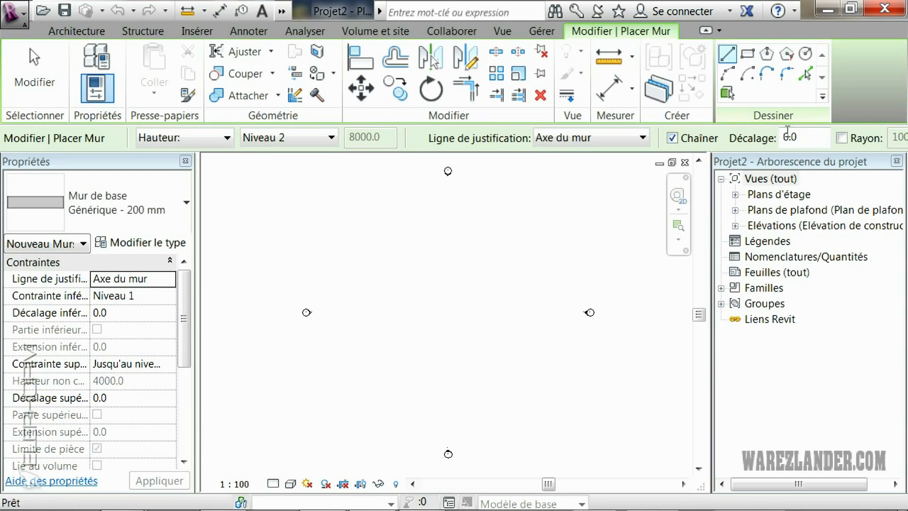
pyautogui.click(844, 139)
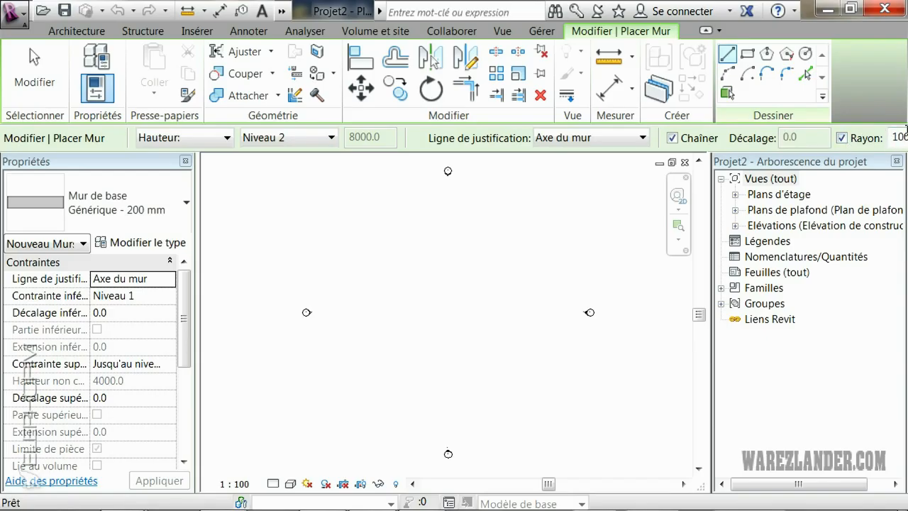
pyautogui.click(843, 140)
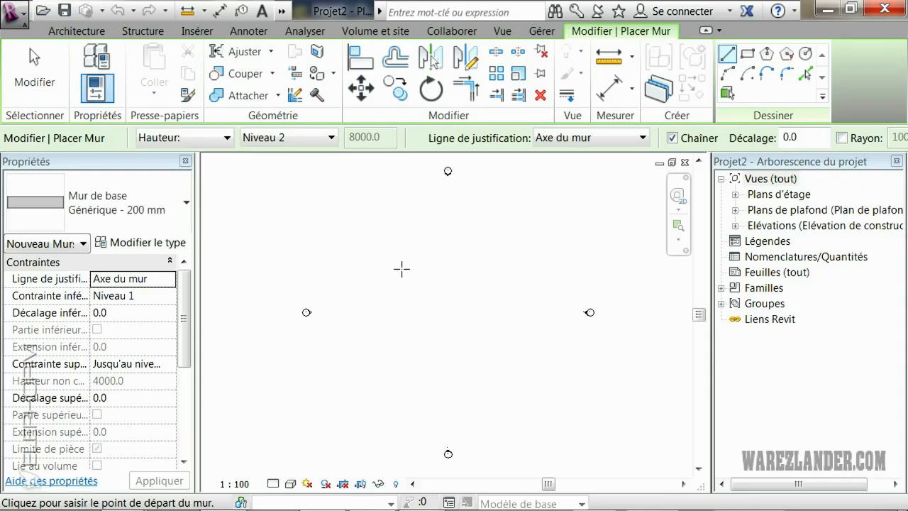
# - Draw one horizontal Générique - 200 mm wall about 8600 mm long in the upper part of the plan, and end the wall command
pyautogui.click(370, 250)
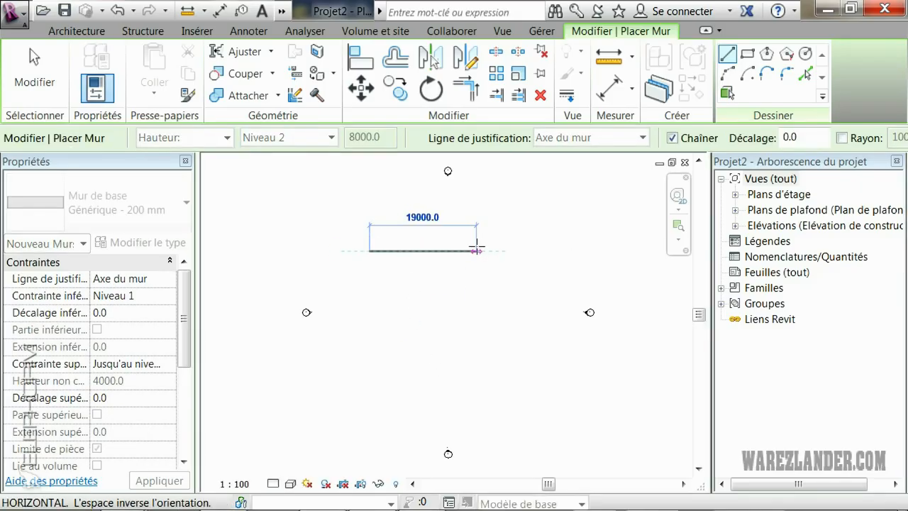
pyautogui.scroll(3, 481, 249)
pyautogui.scroll(4, 437, 255)
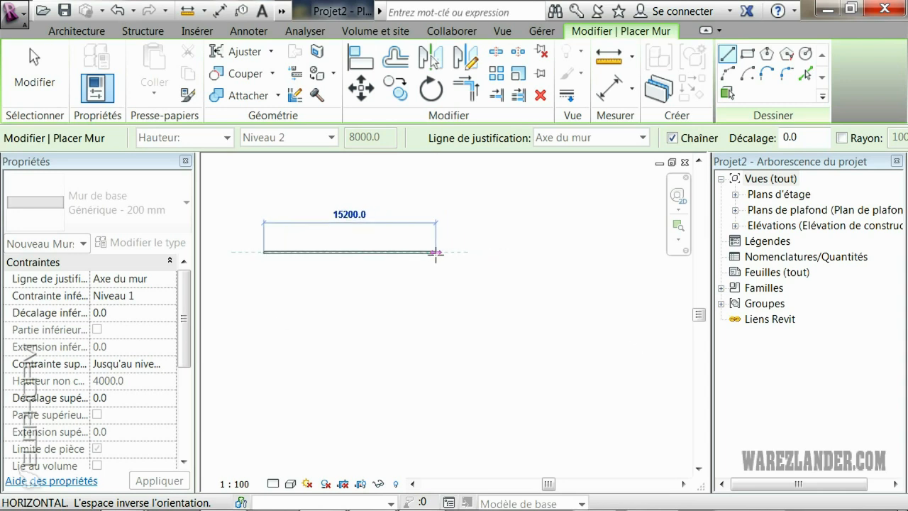
pyautogui.moveTo(390, 275); pyautogui.dragTo(531, 260, button='middle')
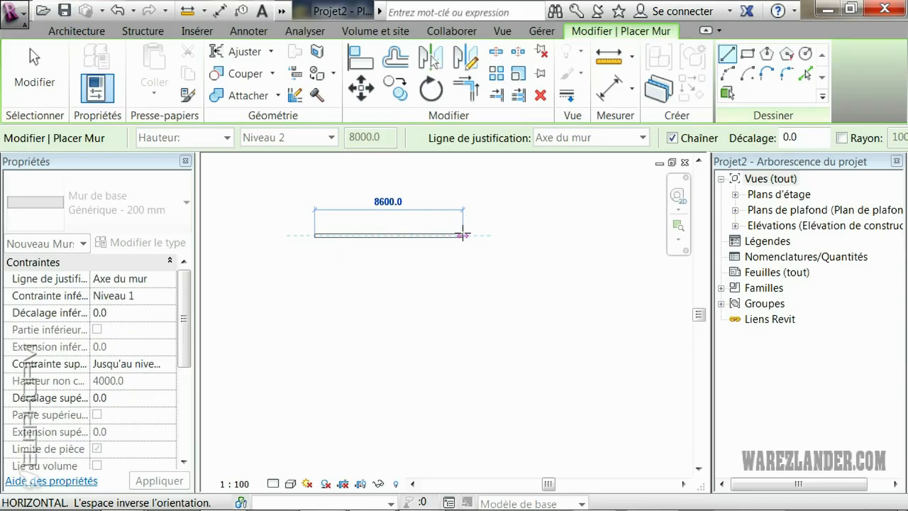
pyautogui.click(463, 235)
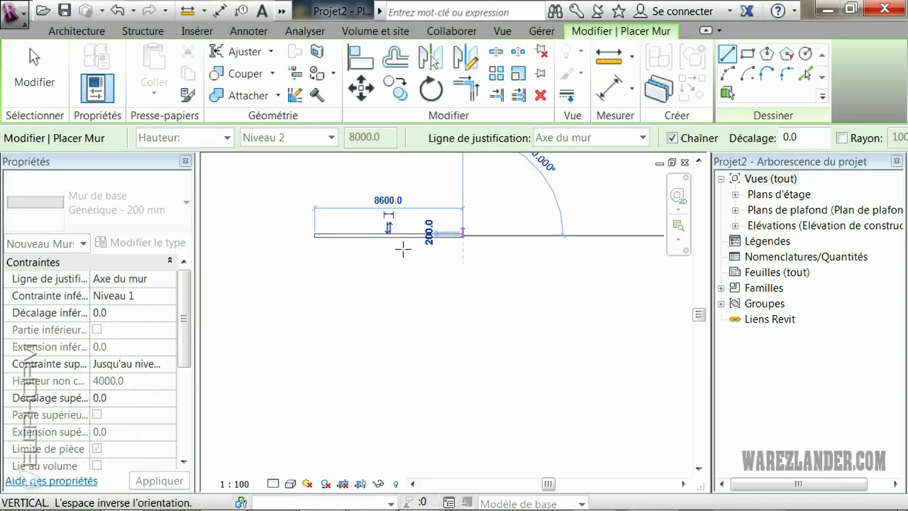
pyautogui.scroll(3, 390, 240)
pyautogui.press('Escape')
pyautogui.press('Escape')
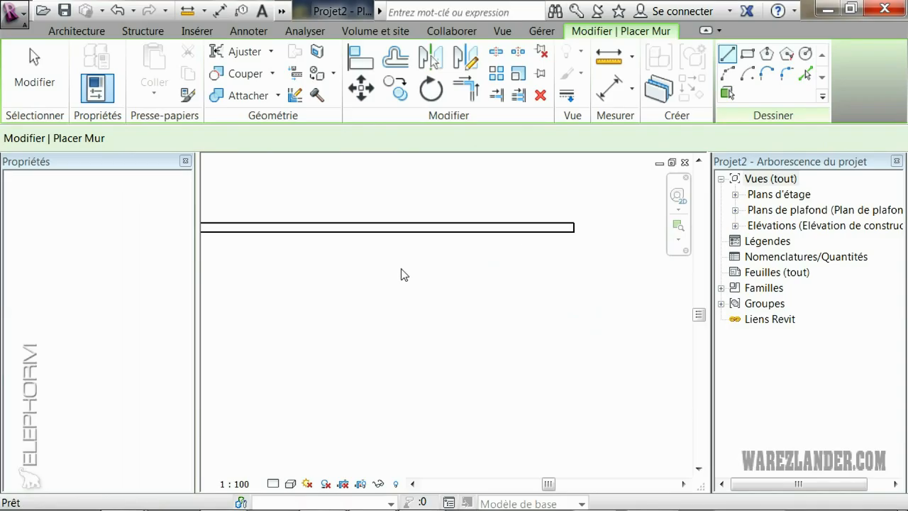
pyautogui.press('Escape')
# - Set the floor plan's detail level to Moyen and change the wall's type to CW 102-85-215p
pyautogui.click(273, 486)
pyautogui.click(298, 447)
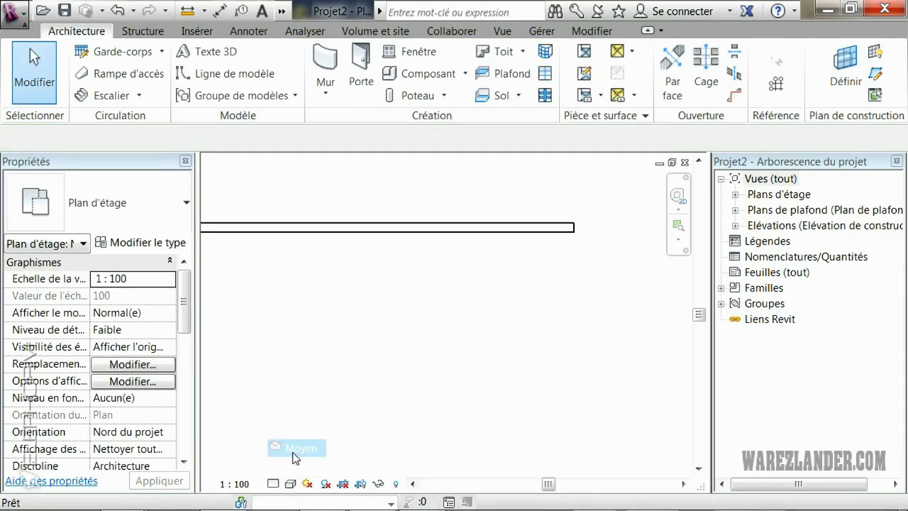
pyautogui.moveTo(348, 258); pyautogui.dragTo(434, 304, button='middle')
pyautogui.click(328, 274)
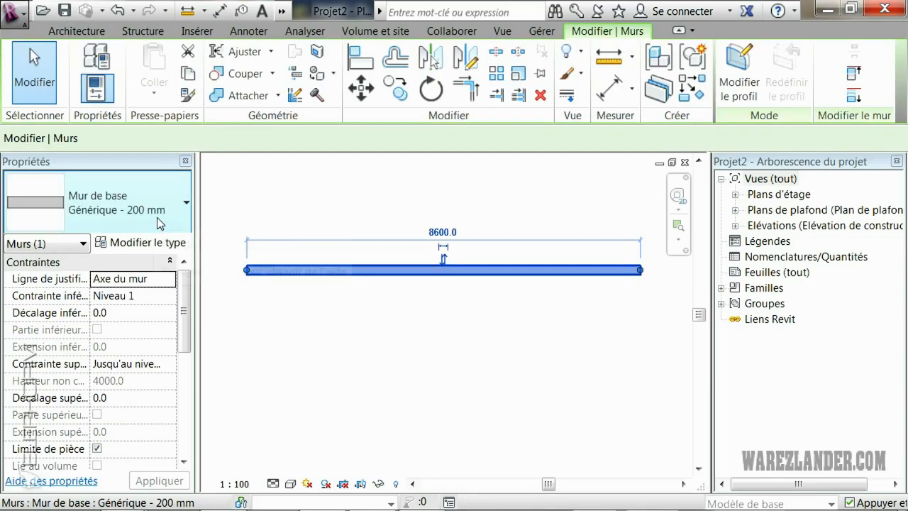
pyautogui.click(159, 228)
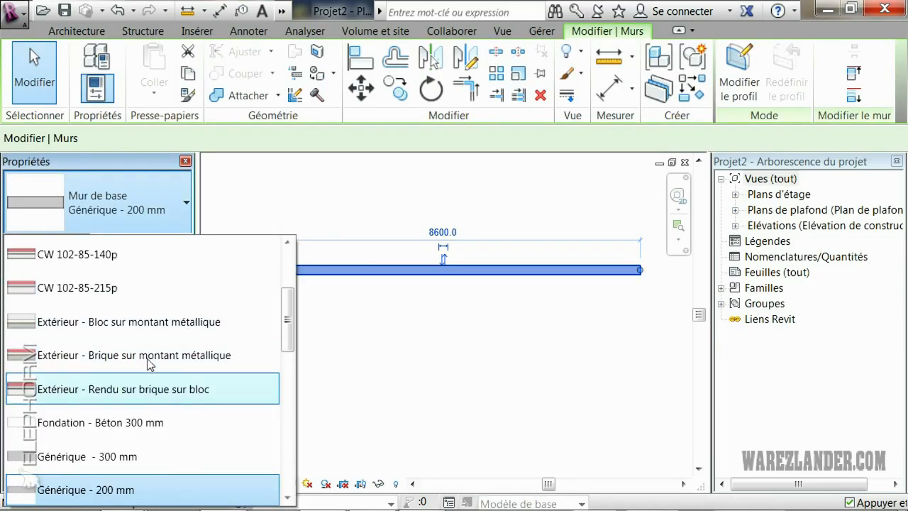
pyautogui.click(106, 289)
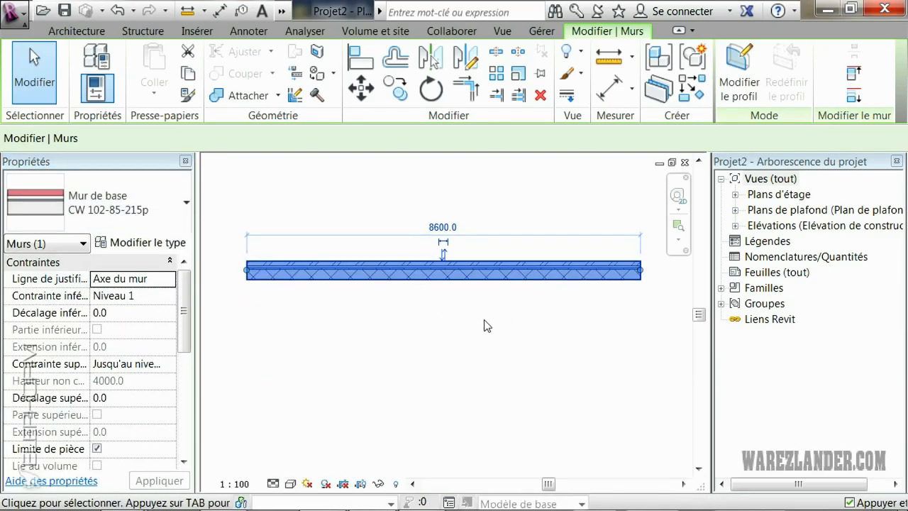
# - Flip the wall's orientation so its exterior side faces the lower side of the plan, and deselect it
pyautogui.press('space')
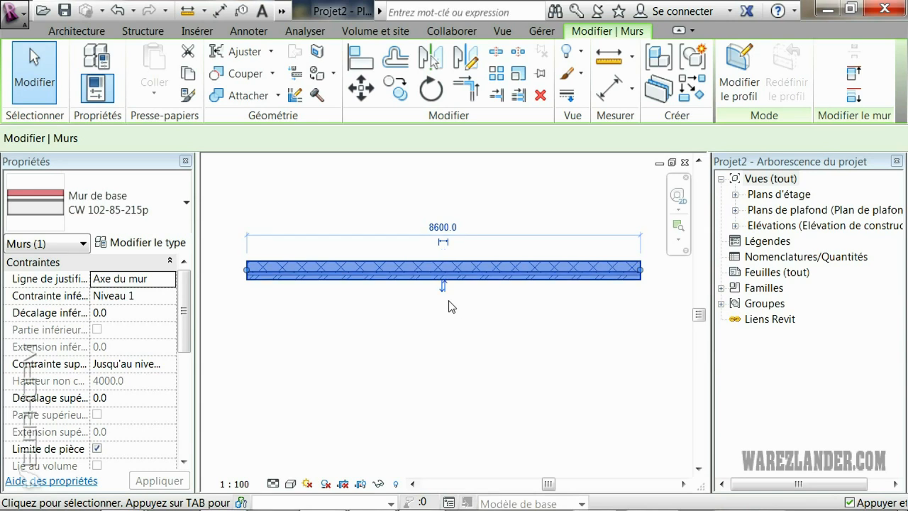
pyautogui.scroll(3, 447, 291)
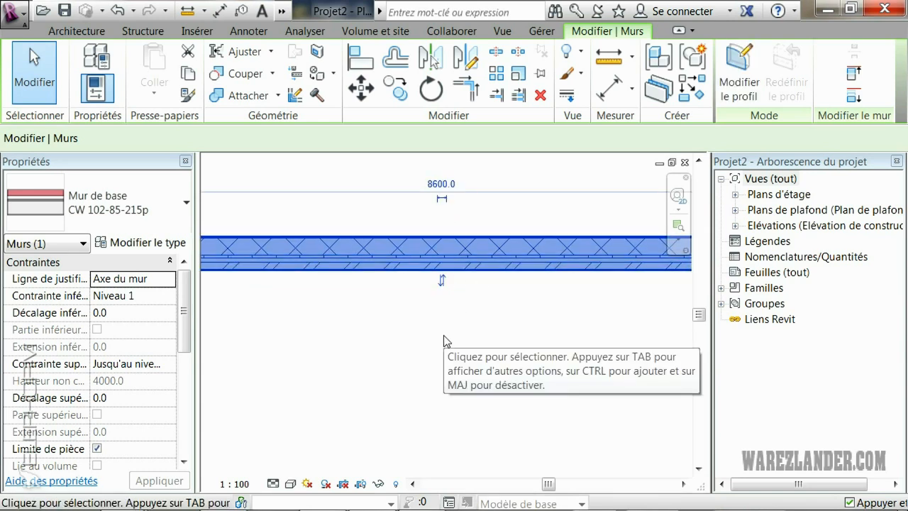
pyautogui.click(417, 336)
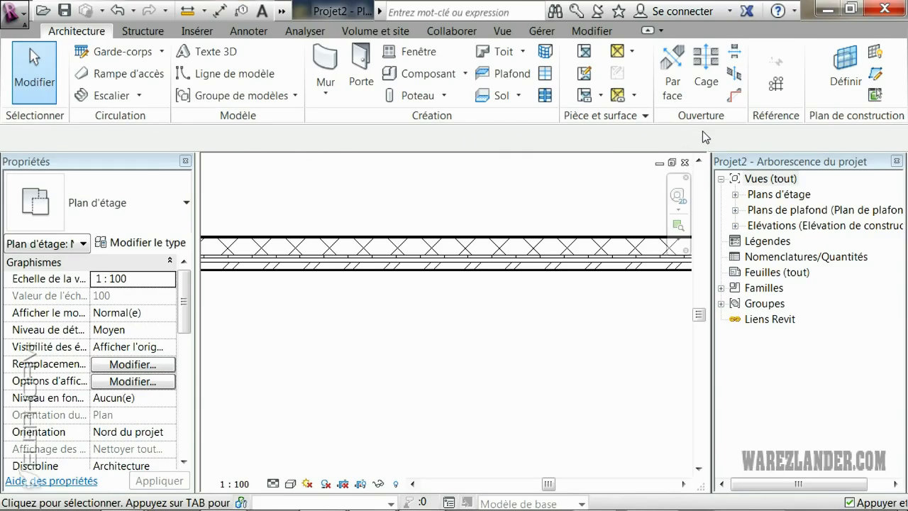
# - Start placing a door and try the tag-on-insertion option and its tag orientation setting, leaving tagging off
pyautogui.click(361, 71)
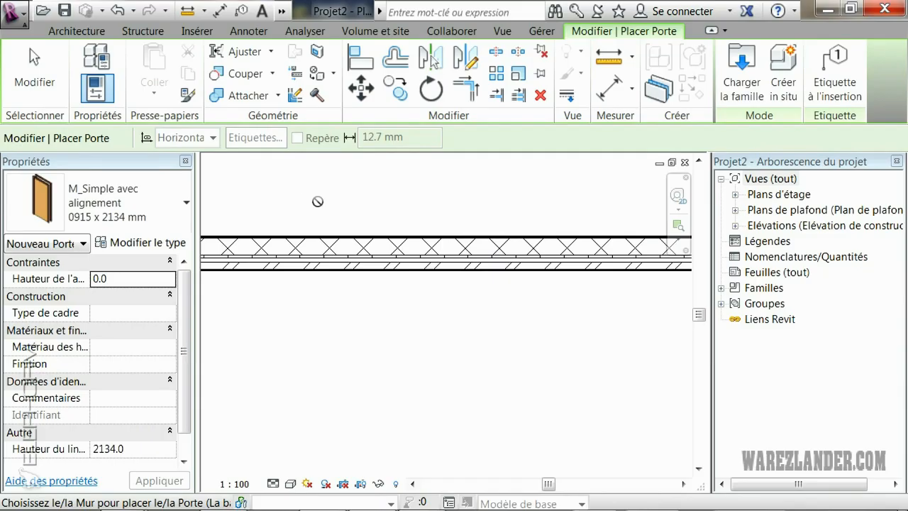
pyautogui.click(836, 74)
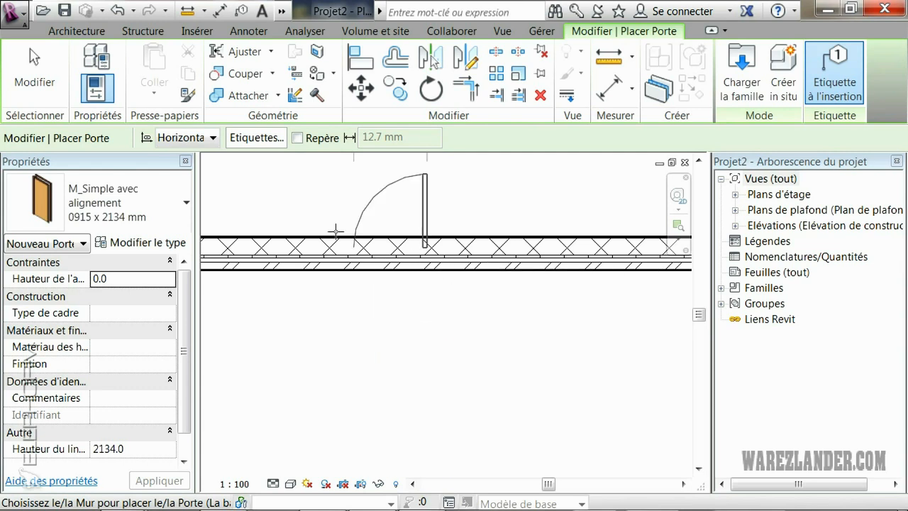
pyautogui.click(836, 75)
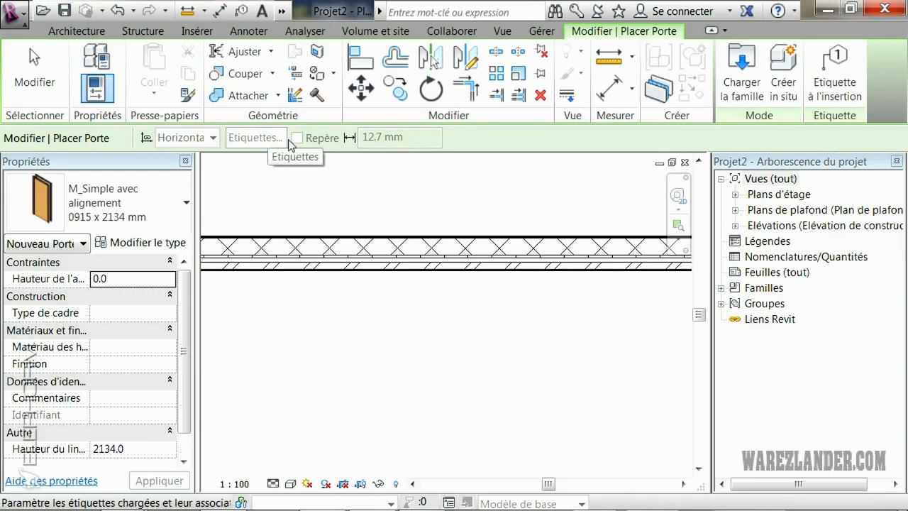
pyautogui.click(842, 68)
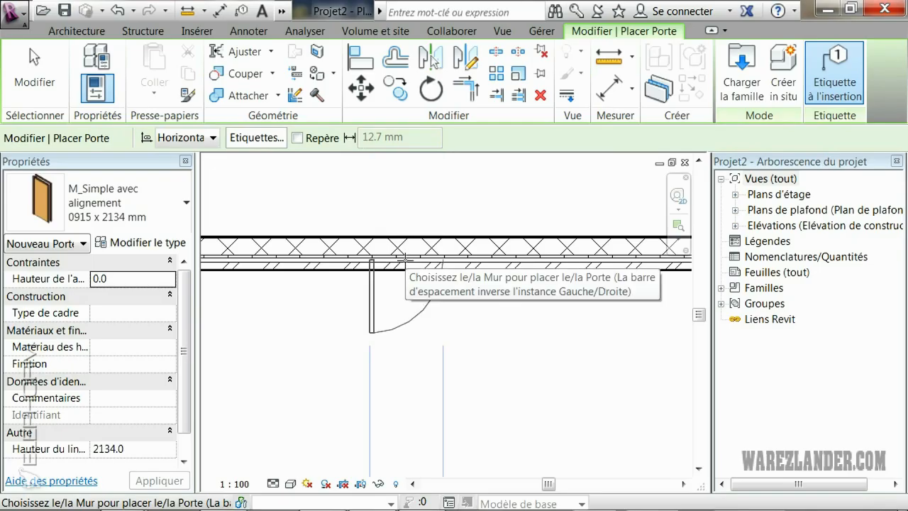
pyautogui.click(212, 139)
pyautogui.click(217, 139)
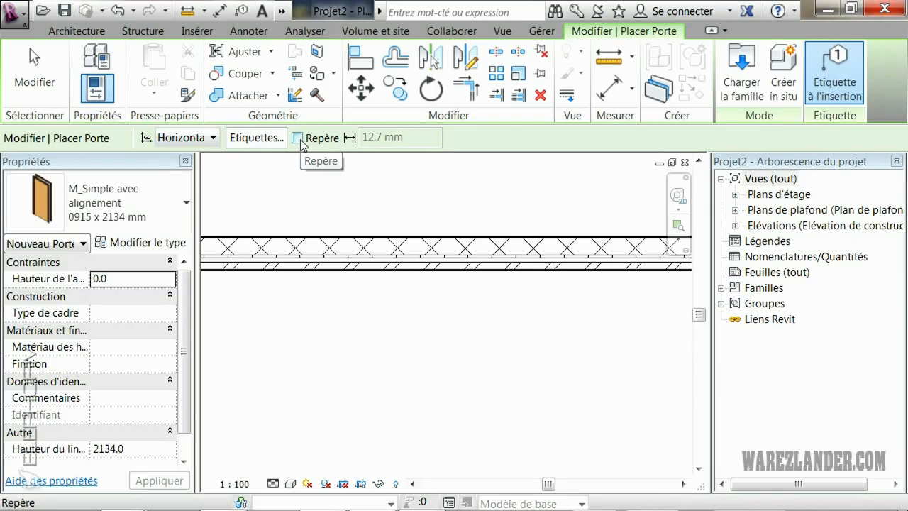
pyautogui.click(825, 87)
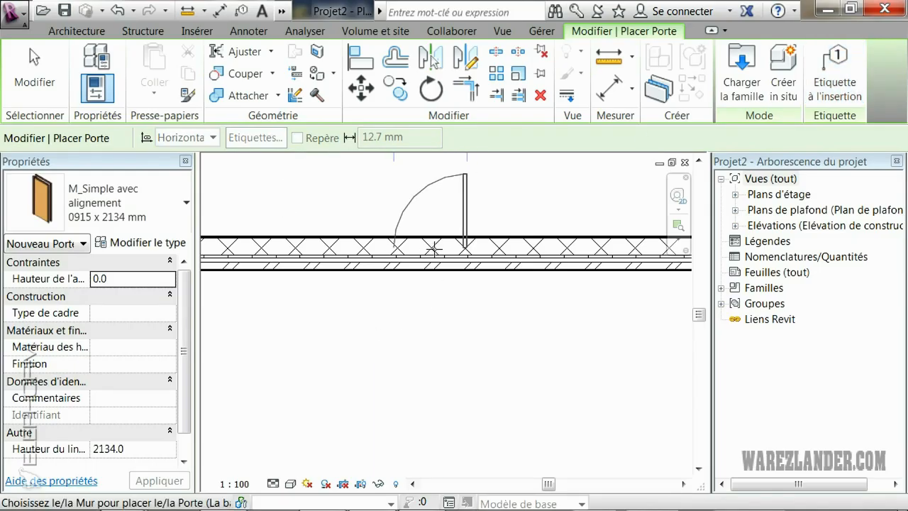
# - Place an untagged M_Simple avec alignement 0915 x 2134 mm door in the wall, swinging toward its upper side, and end the door command
pyautogui.click(531, 245)
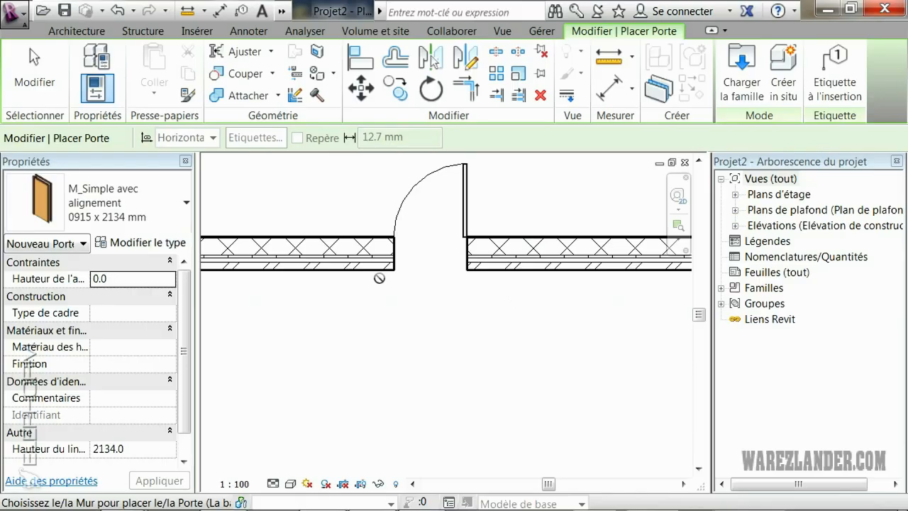
pyautogui.moveTo(530, 297); pyautogui.dragTo(360, 316, button='middle')
pyautogui.press('space')
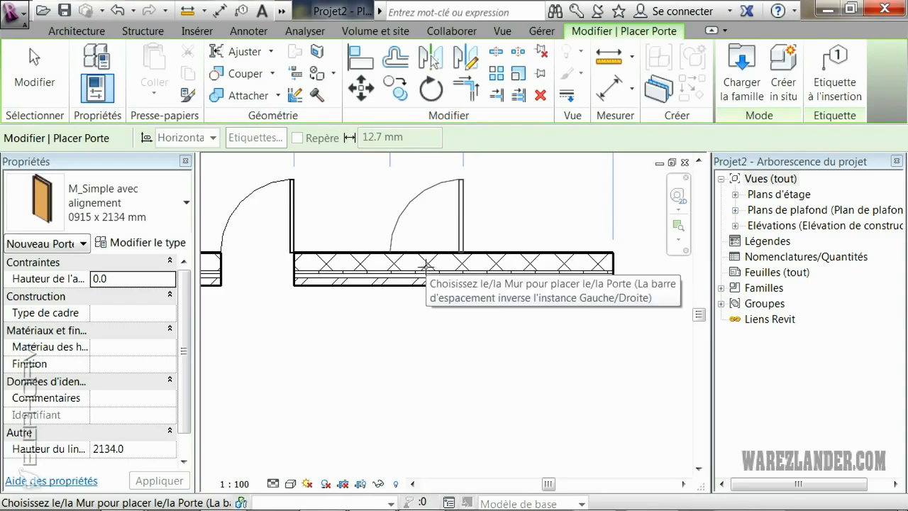
pyautogui.press('Escape')
pyautogui.press('Escape')
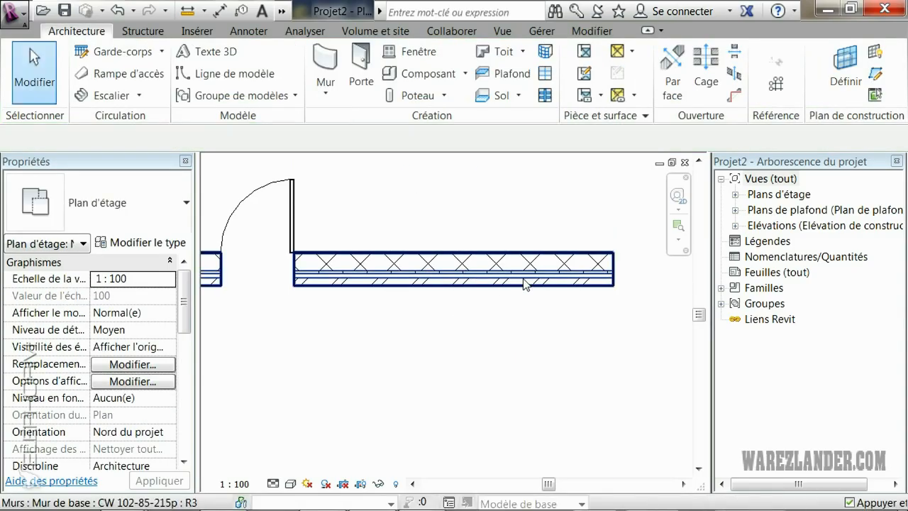